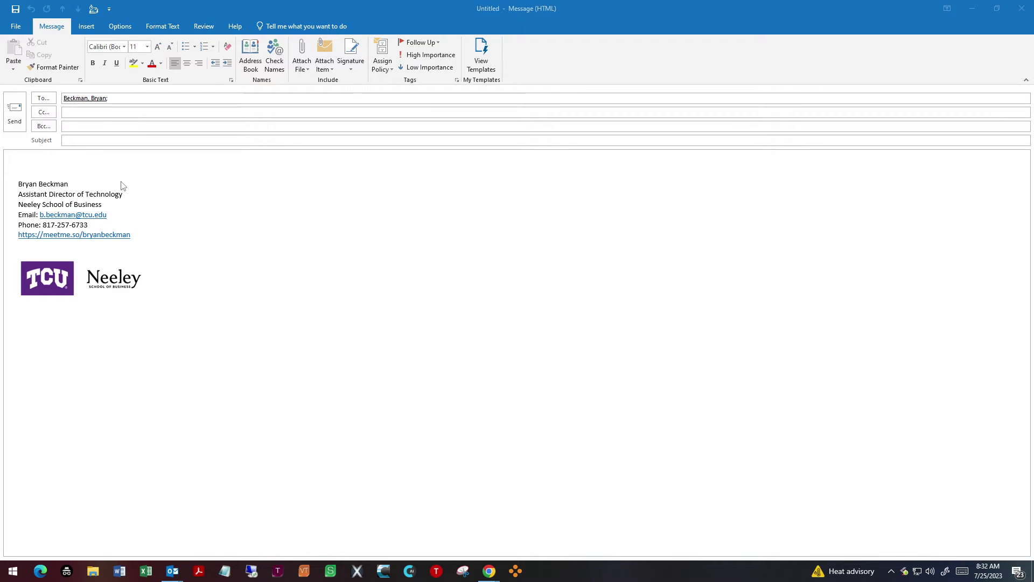
Open the contact card of the new message's single To recipient.
left_click(96, 124)
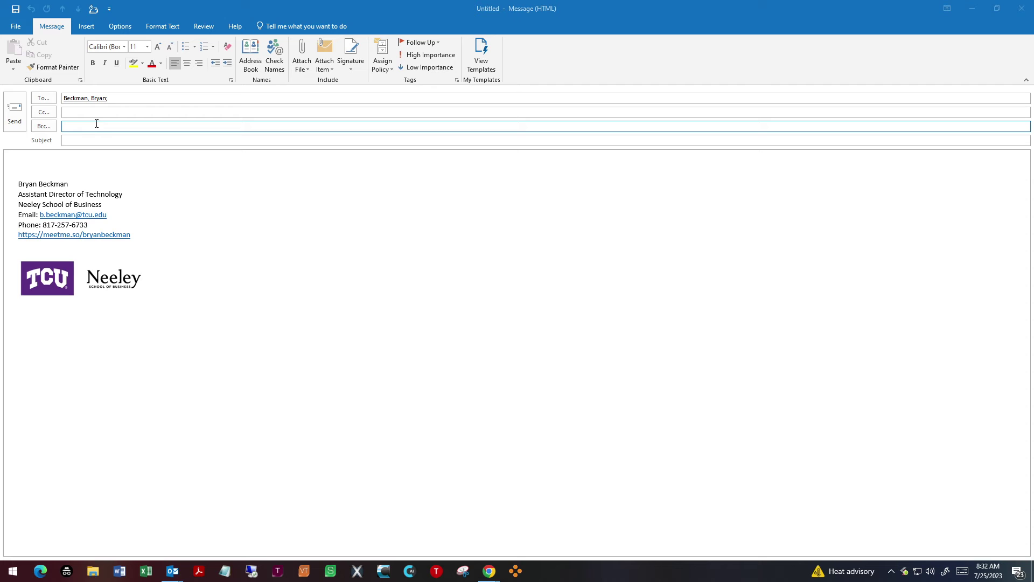
left_click(89, 102)
double_click(90, 101)
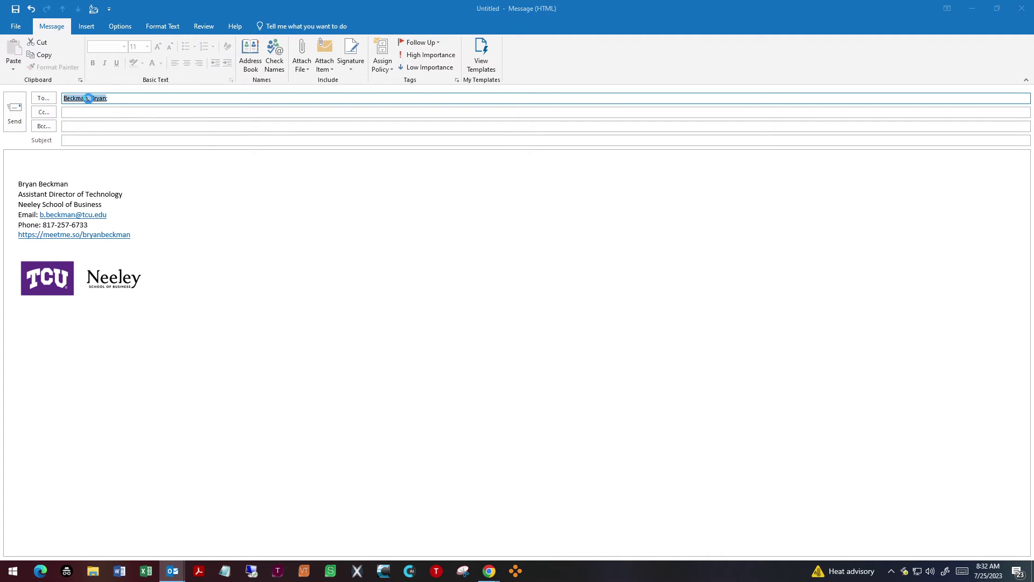
Move the recipient's contact card beside the recipient name.
left_click(66, 104)
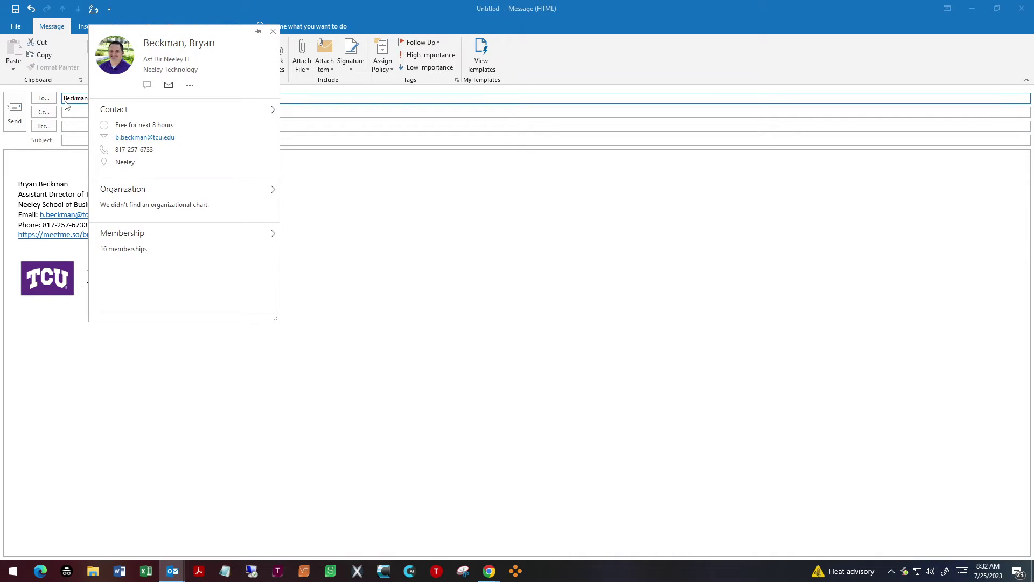
left_click(152, 61)
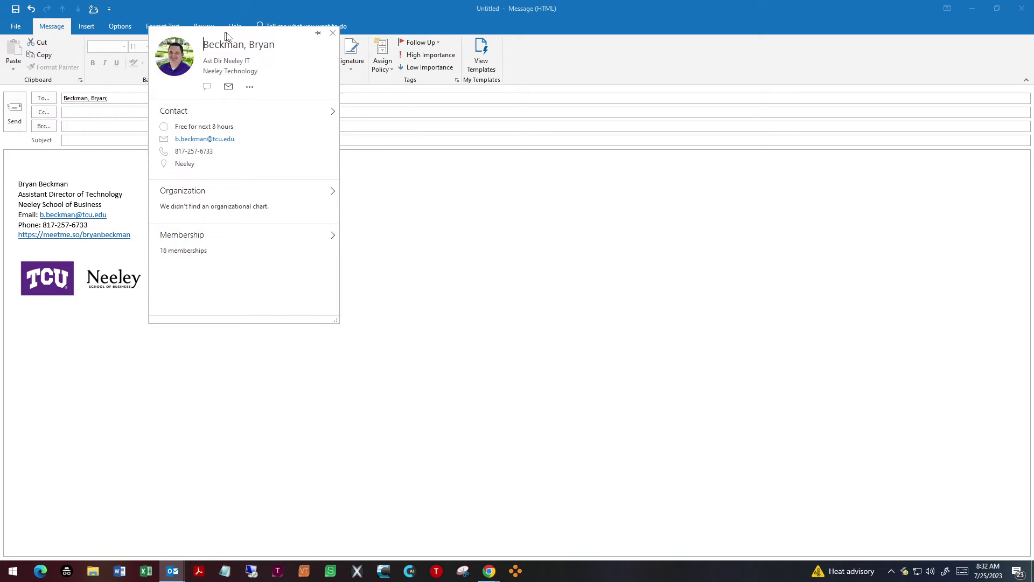
left_click_drag(164, 34, 200, 99)
left_click(116, 97)
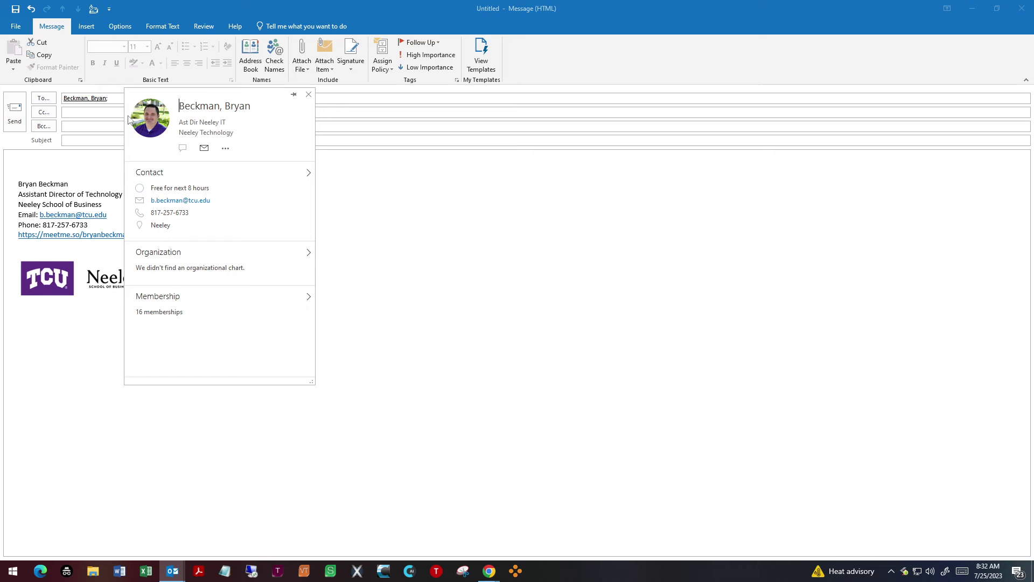
left_click_drag(192, 213, 158, 210)
left_click(489, 572)
Go to my.tcu.edu in a new Chrome tab and reach My Employee Center.
left_click(517, 526)
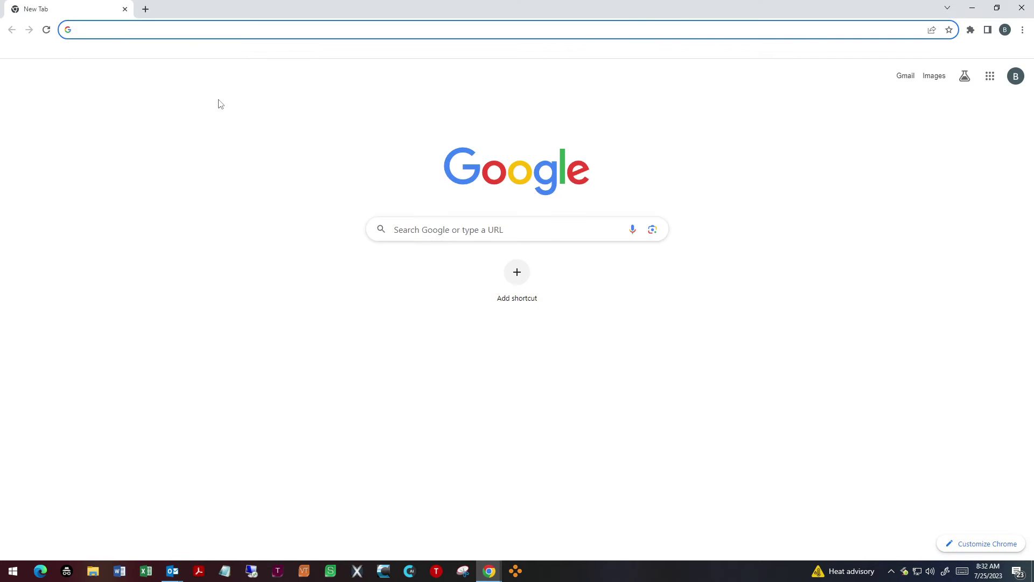
left_click(110, 30)
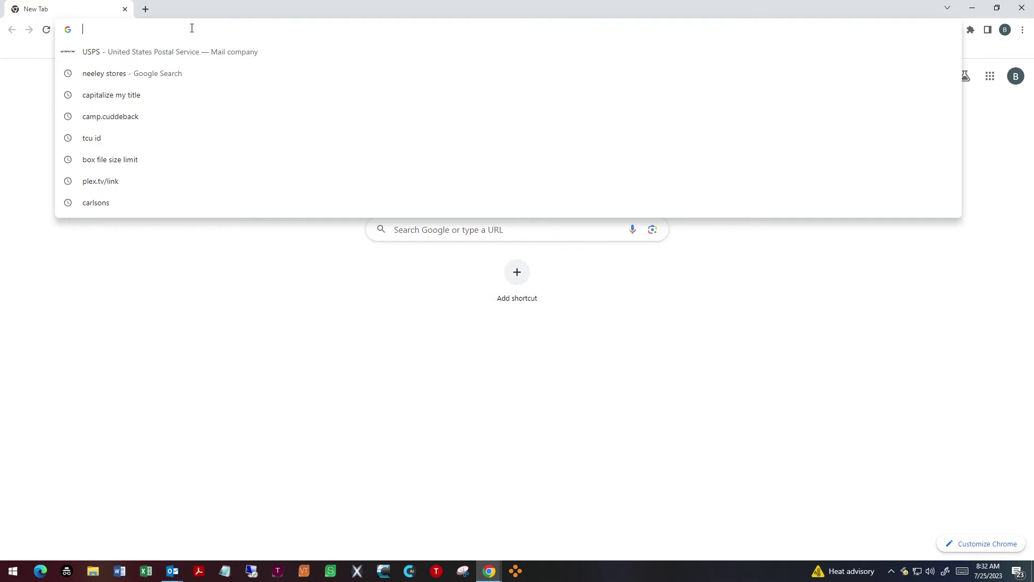
type("my.tcu.e")
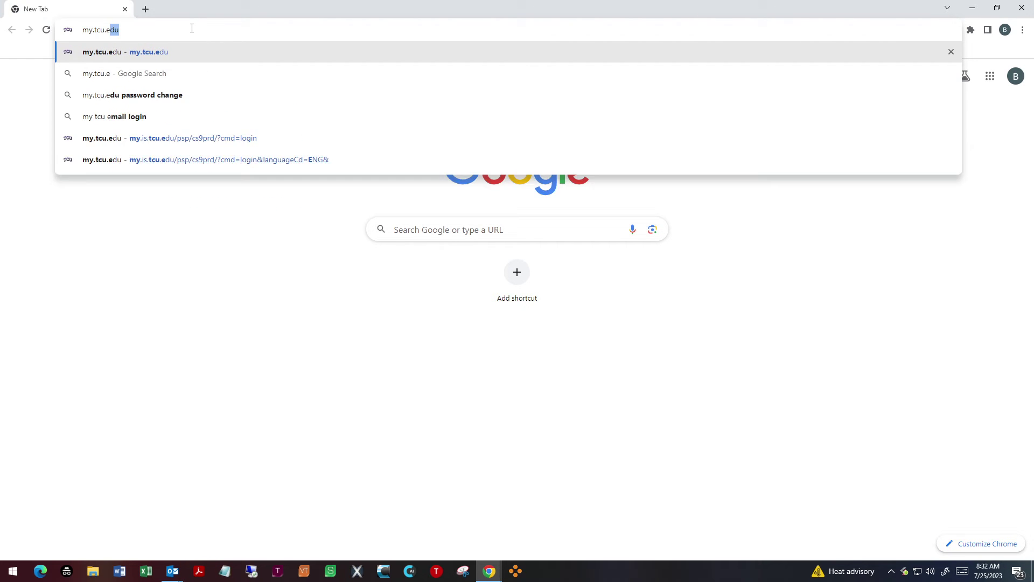
key("Return")
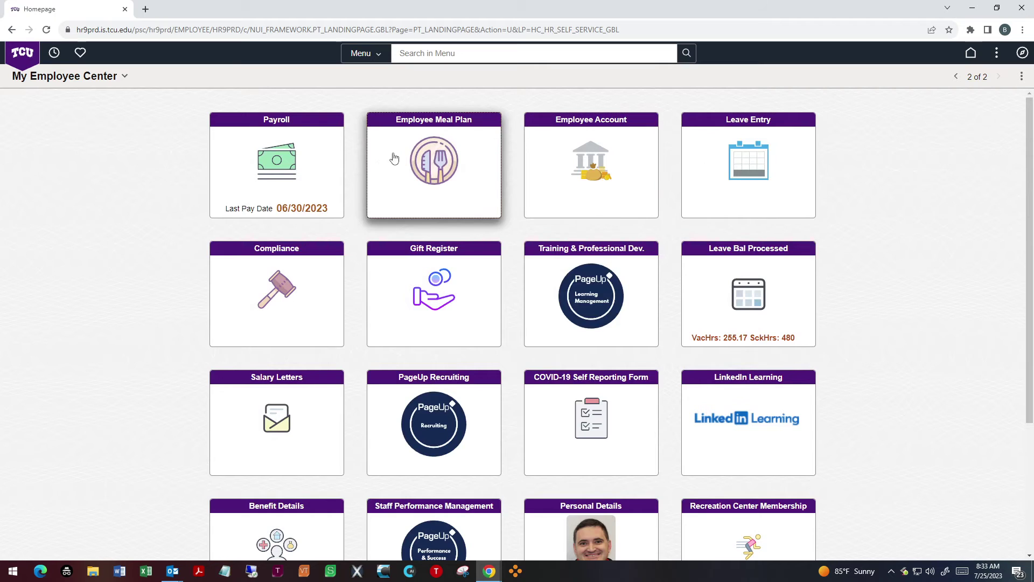
scroll(417, 161, "down", 1)
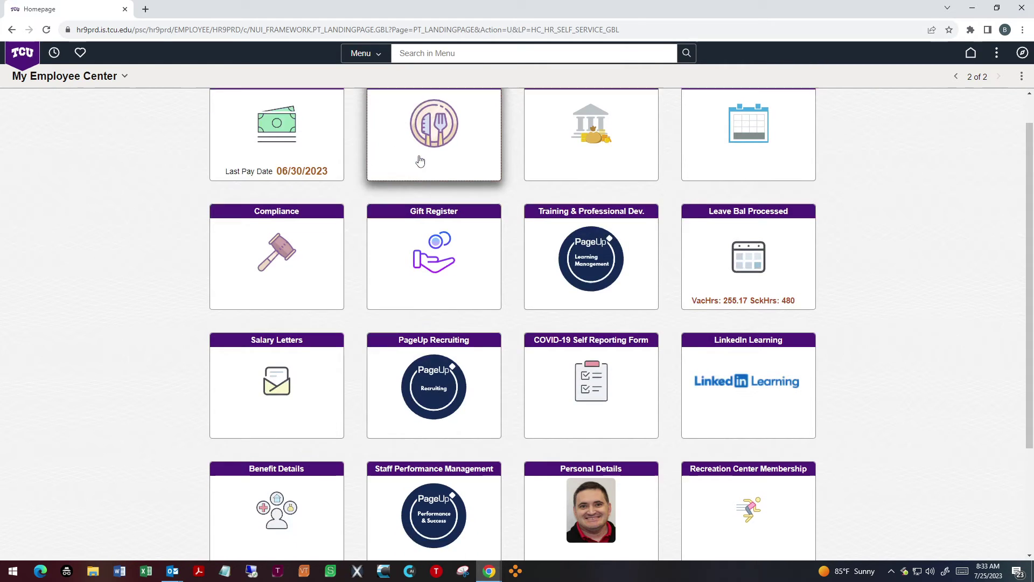
scroll(418, 158, "down", 1)
scroll(452, 202, "down", 2)
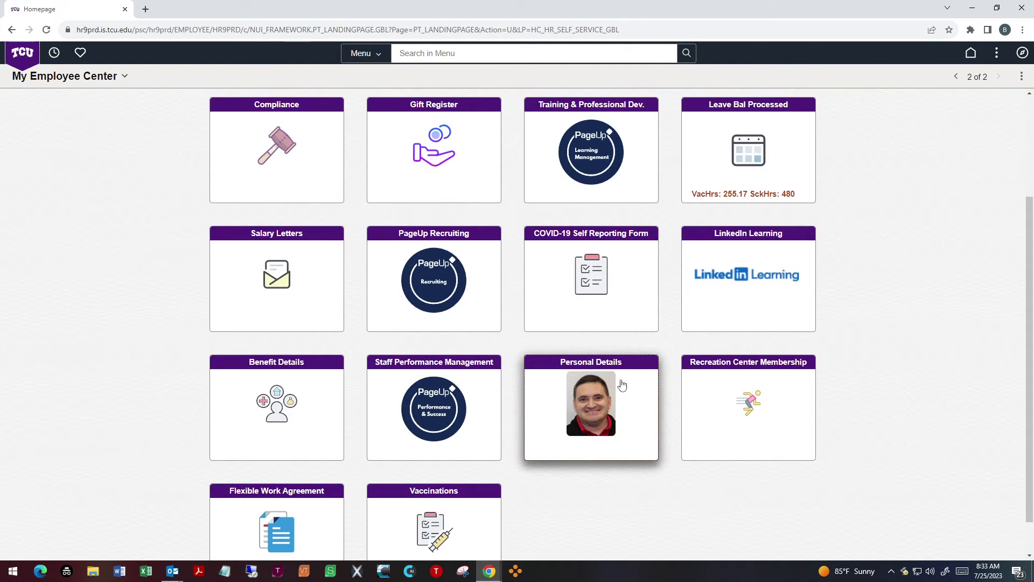
Open the Personal Details tile in My Employee Center.
left_click(621, 389)
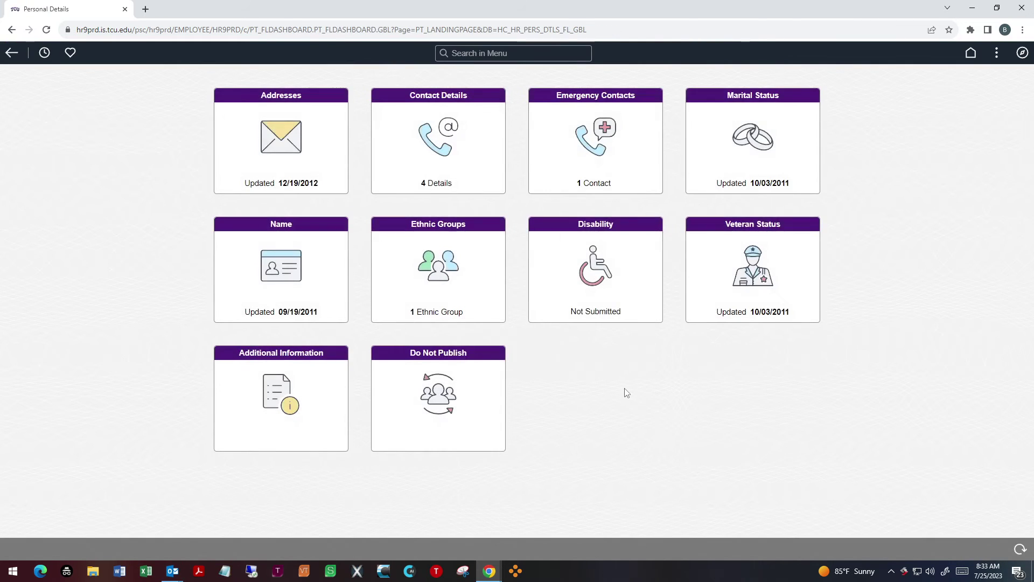
left_click(441, 144)
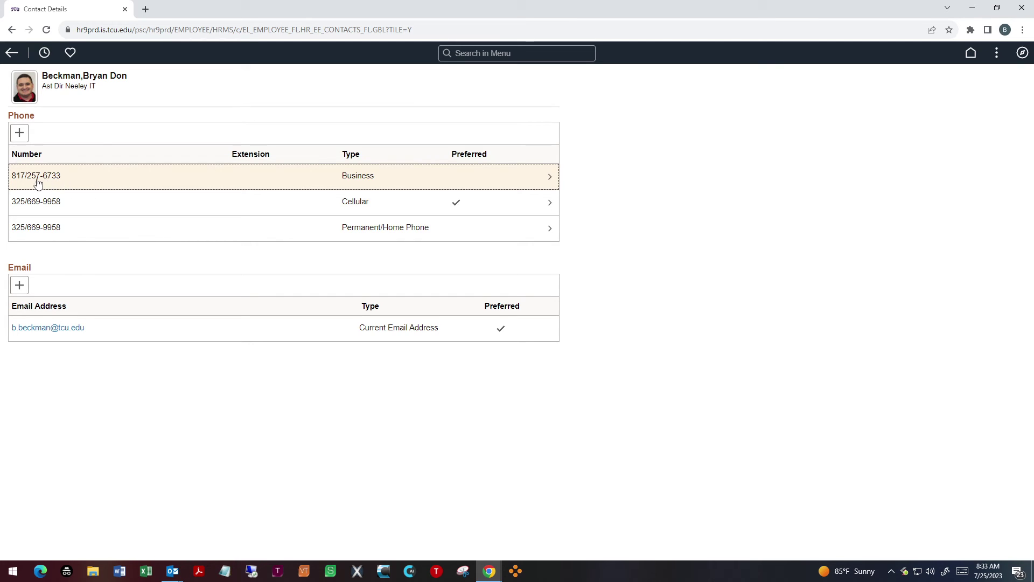
left_click(477, 178)
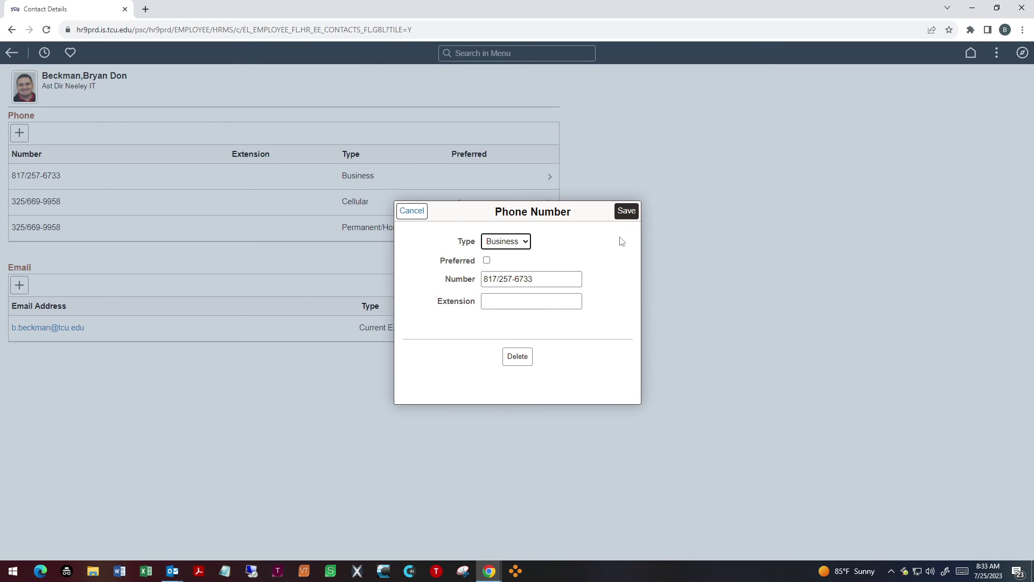
Cancel the Phone Number dialog unchanged and go back to Personal Details.
left_click(411, 210)
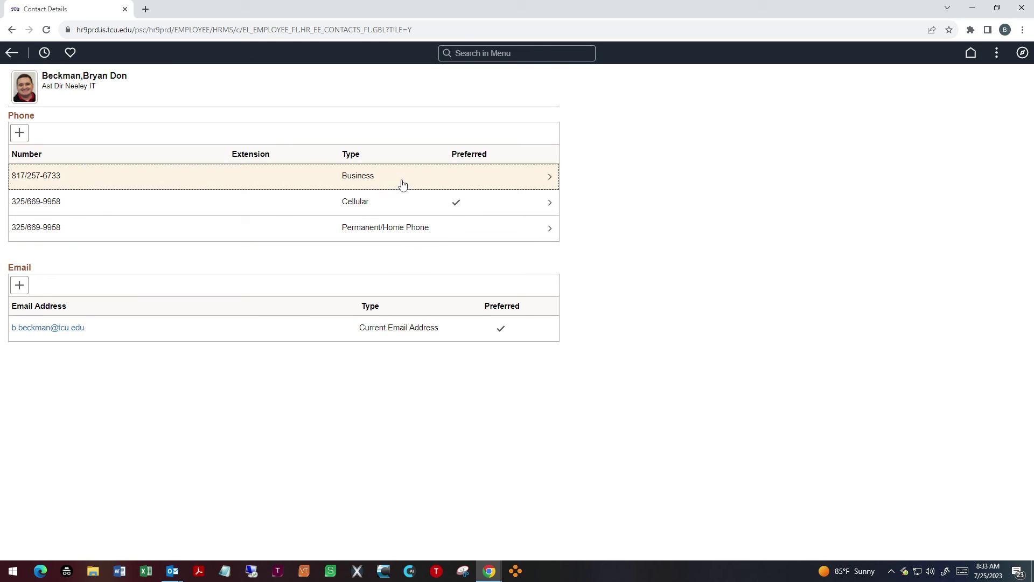
left_click(14, 53)
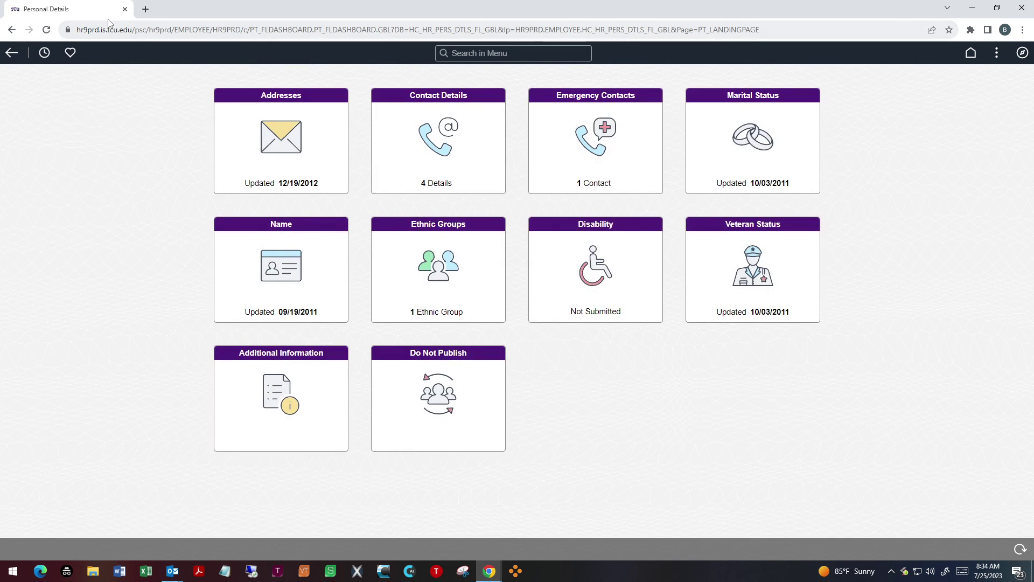